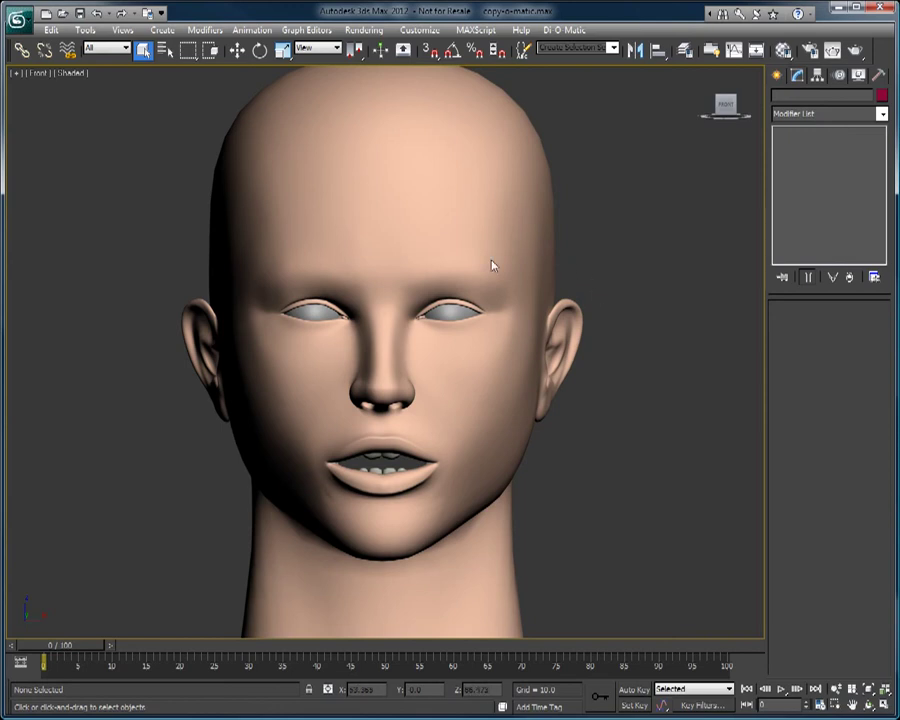
Step: Preview the Blink, LeftSmile and Emotion01 channels in the Neutral head's Morpher modifier, resetting each to 0
middle_drag(478, 254, 458, 246)
click(456, 246)
middle_drag(502, 218, 536, 217)
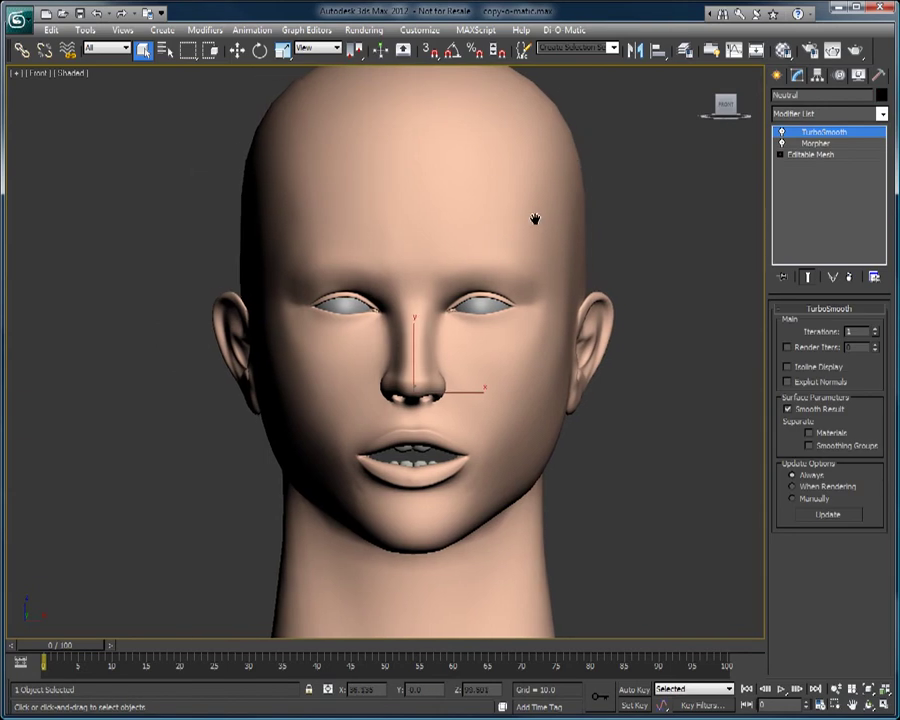
click(836, 144)
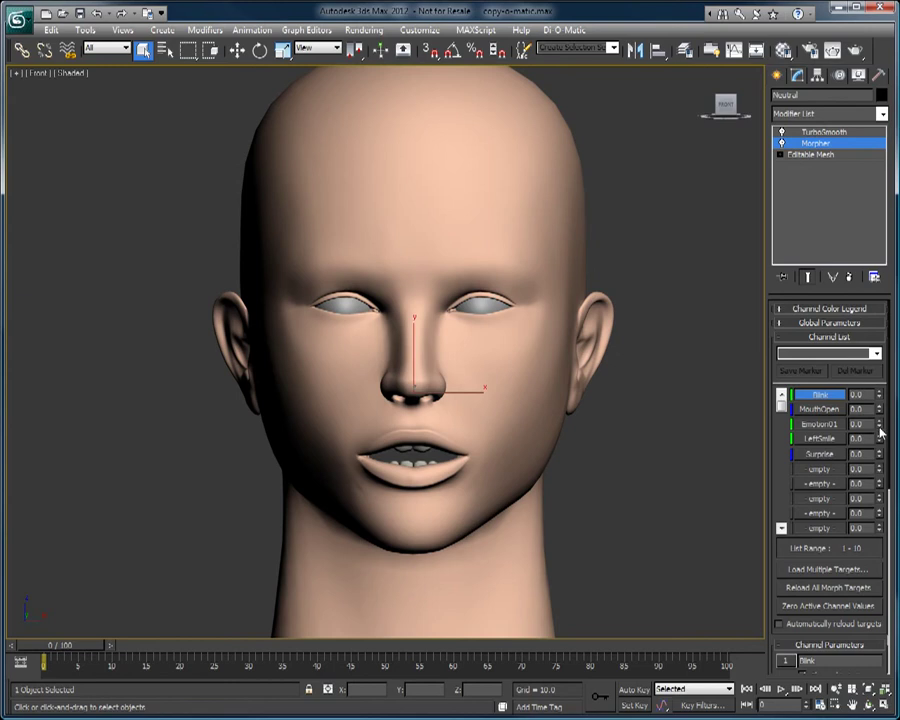
drag(878, 394, 872, 510)
drag(878, 440, 878, 340)
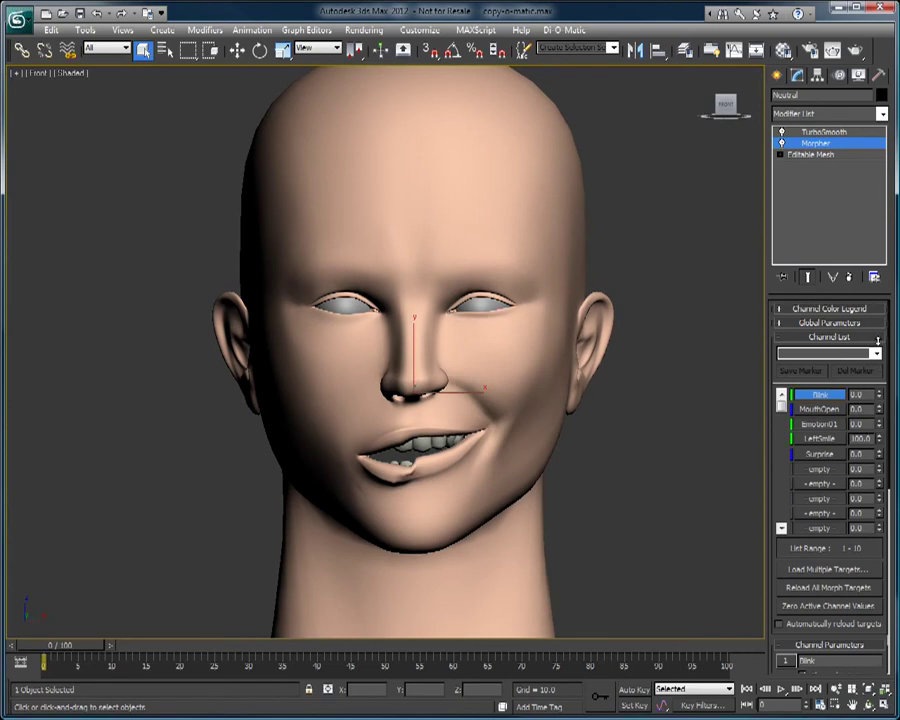
right_click(878, 440)
mouse_move(879, 425)
mouse_down()
mouse_move(878, 293)
mouse_move(850, 328)
mouse_move(848, 318)
mouse_move(877, 423)
mouse_up()
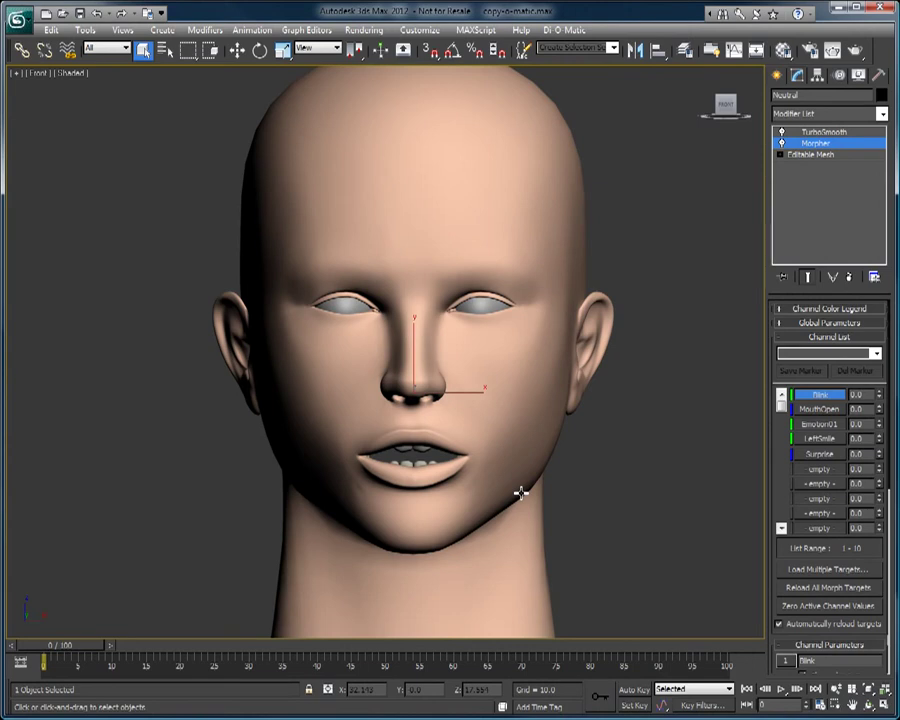
Step: Add a Copy-O-Matic modifier above the Morpher on the Neutral head, check its Mirror Center and return to the modifier's top level
click(882, 113)
click(838, 444)
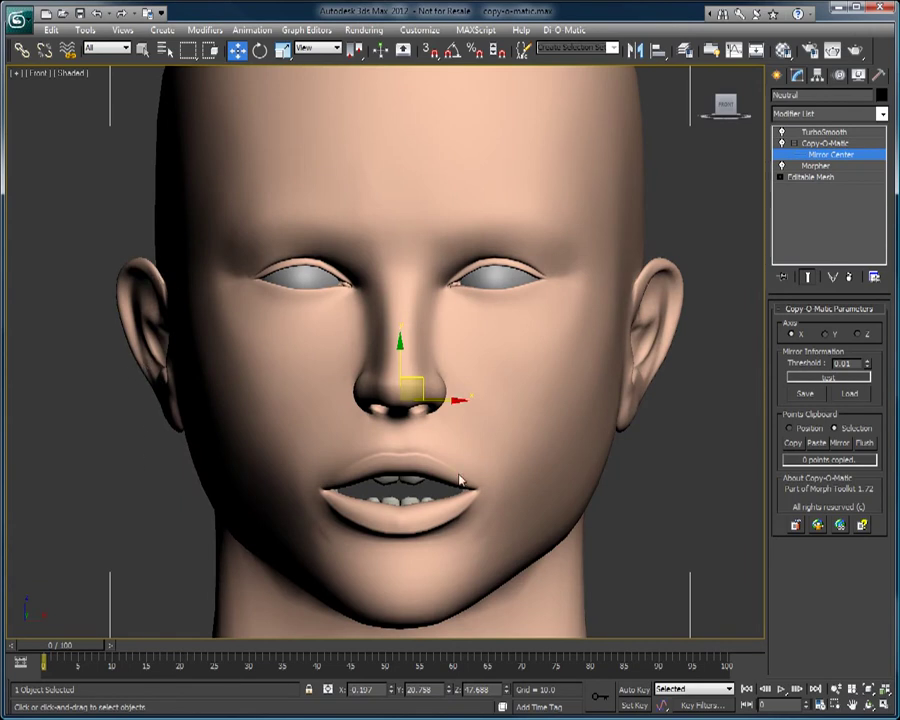
middle_drag(459, 480, 422, 522)
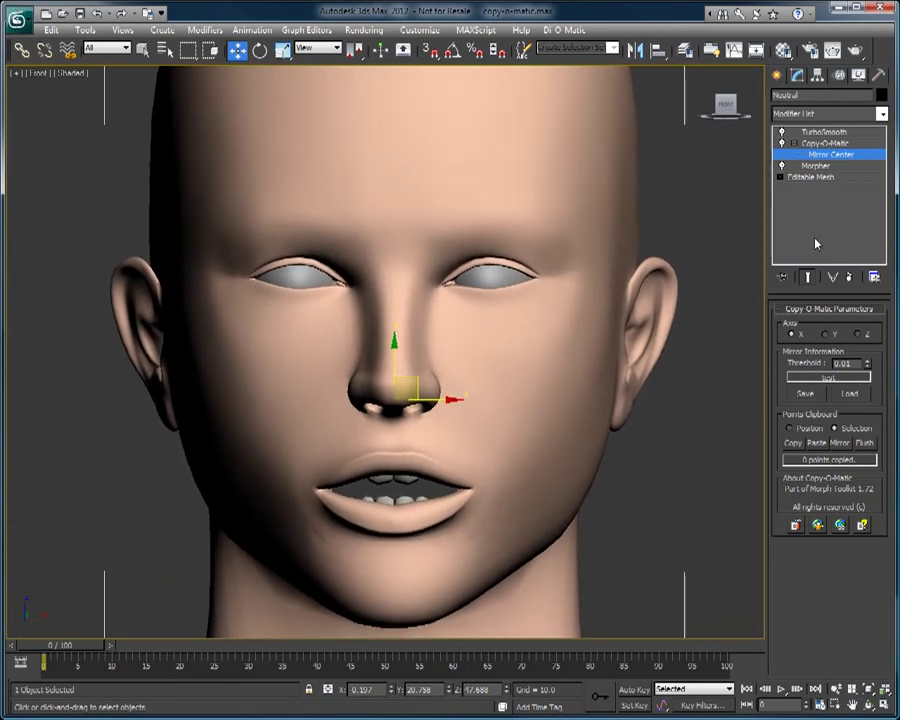
click(794, 143)
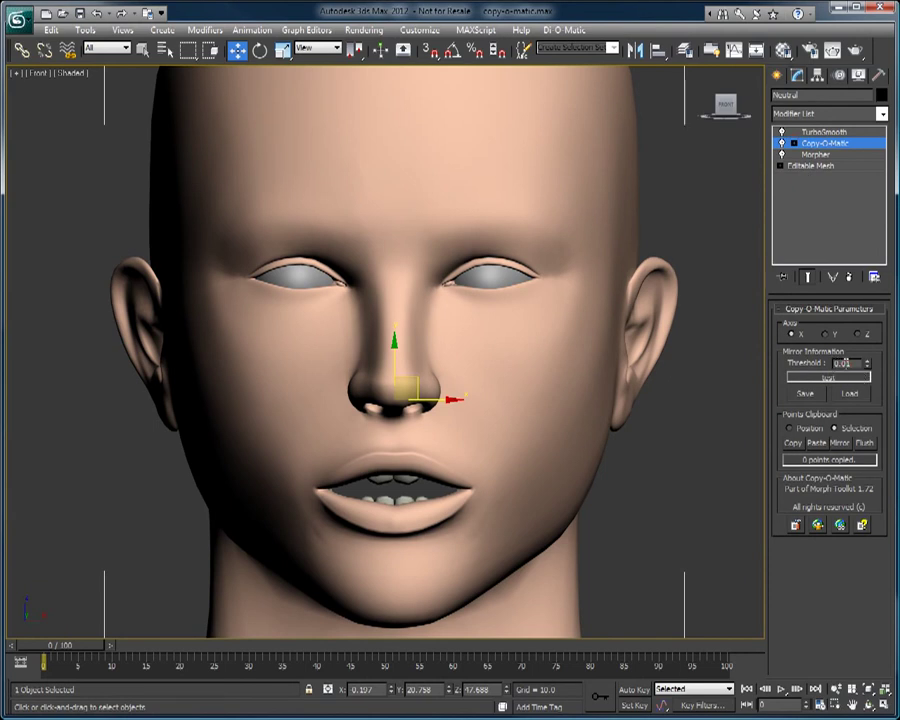
Step: Save the mirror information as test.mrr, replacing the existing file, and remove the Copy-O-Matic modifier from the Neutral head
click(805, 393)
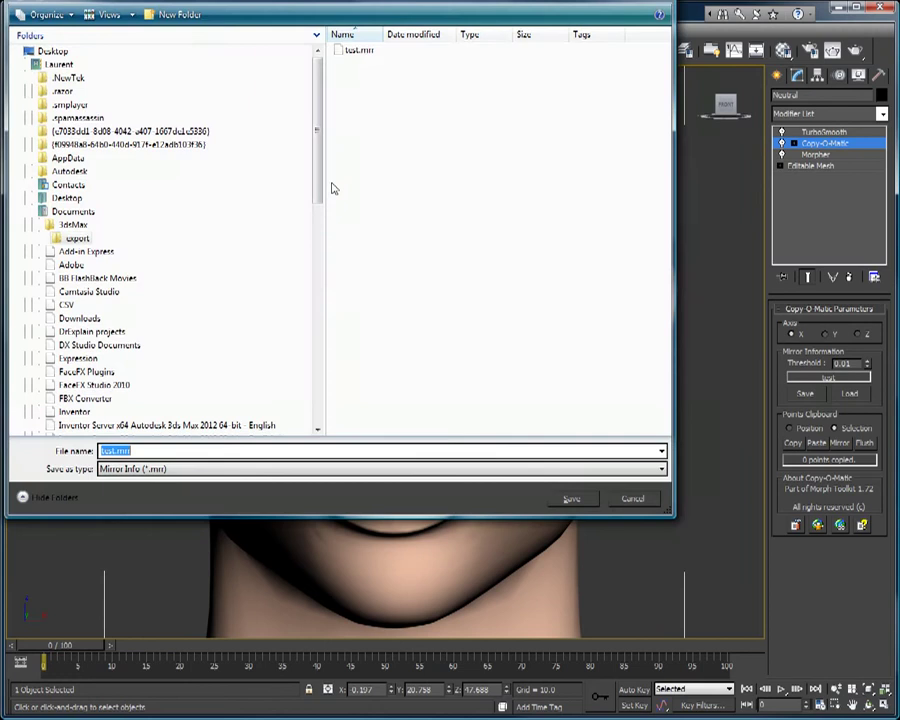
click(582, 500)
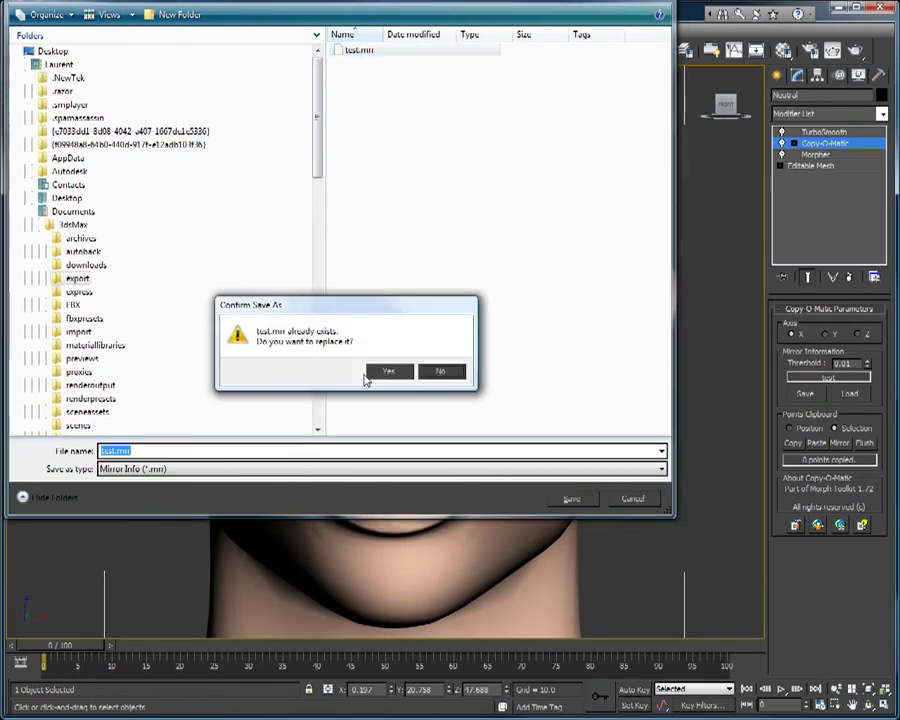
click(394, 375)
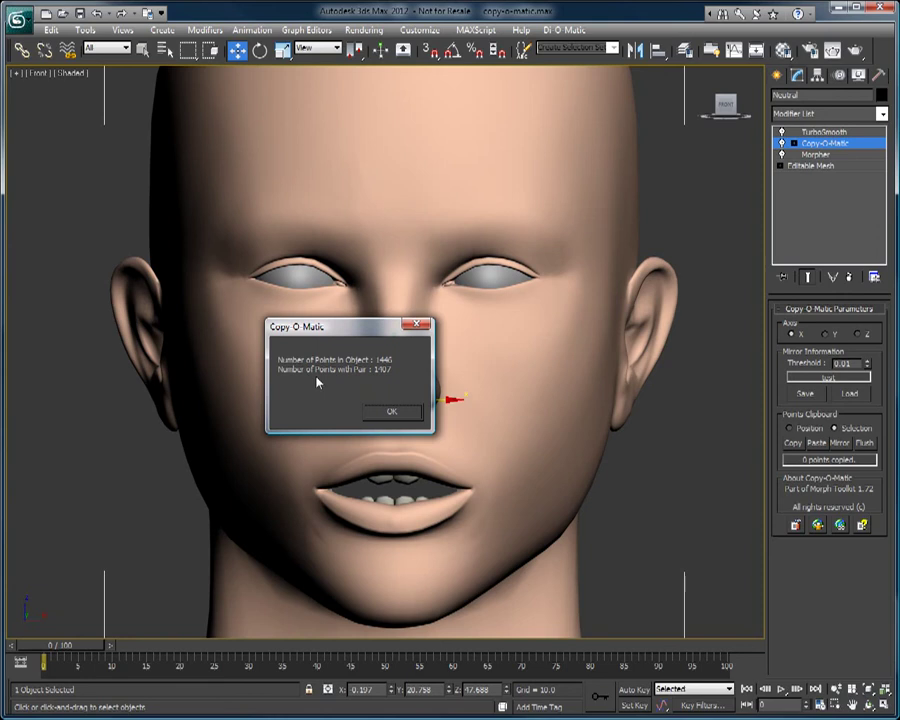
click(408, 414)
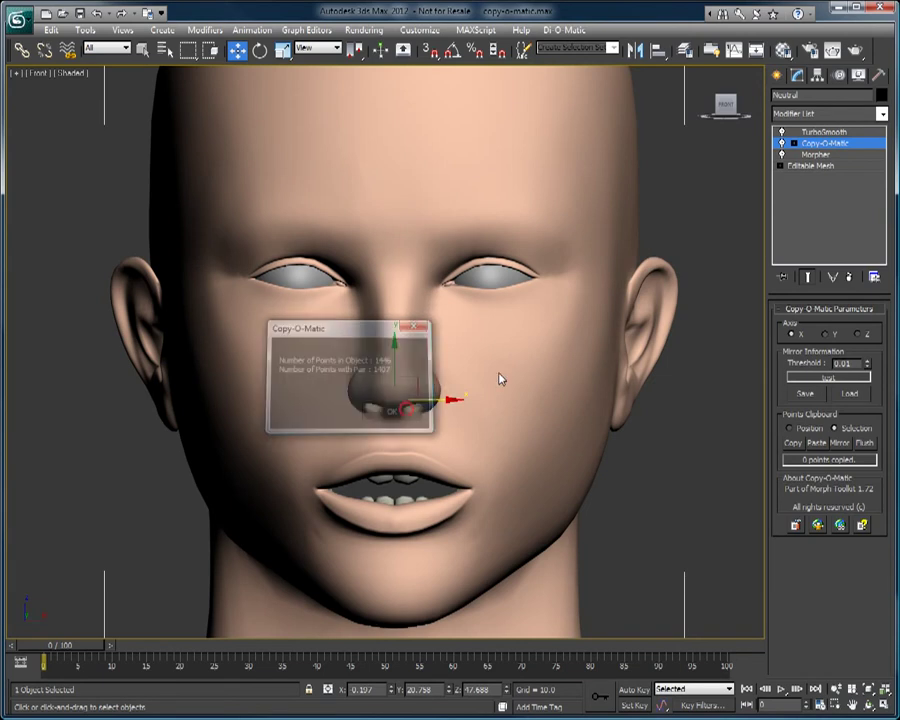
scroll(530, 340, down, 4)
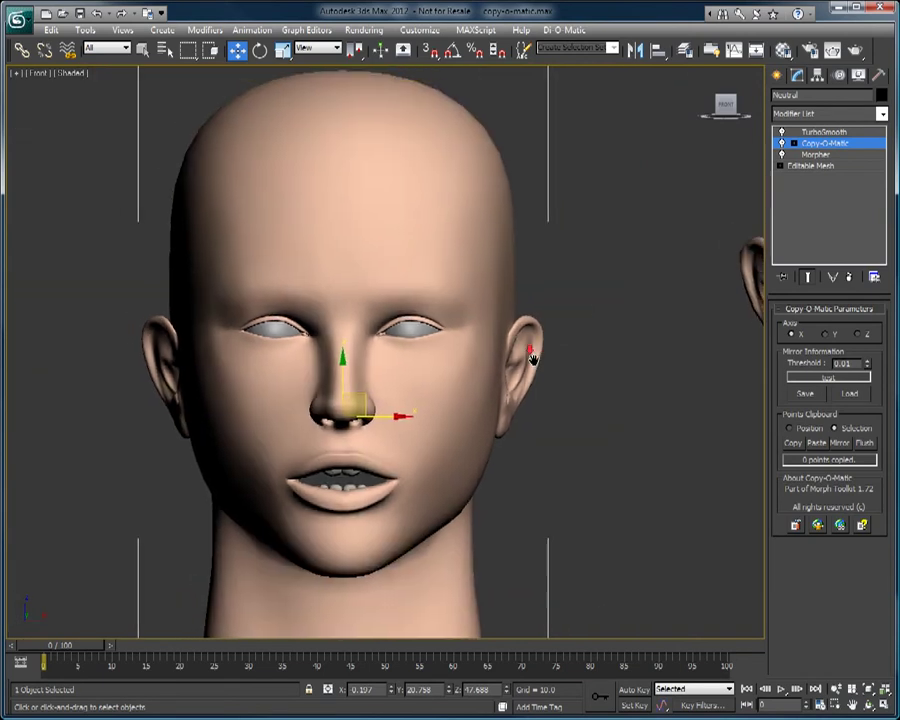
click(850, 276)
Step: On the Blink head, select the vertices around the closed eye and its eyebrow
middle_drag(760, 362, 286, 372)
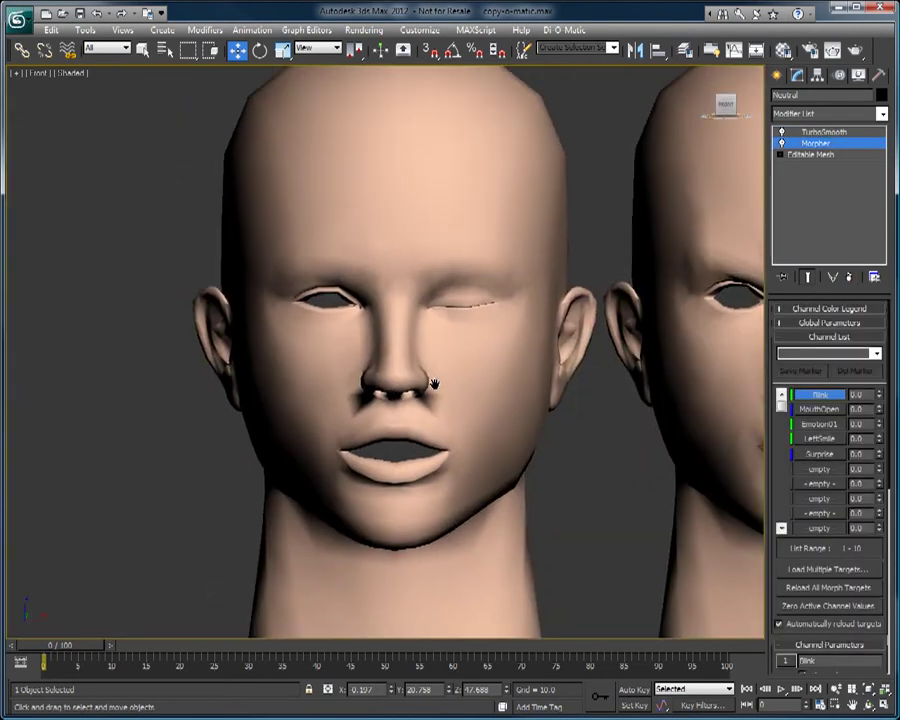
click(540, 361)
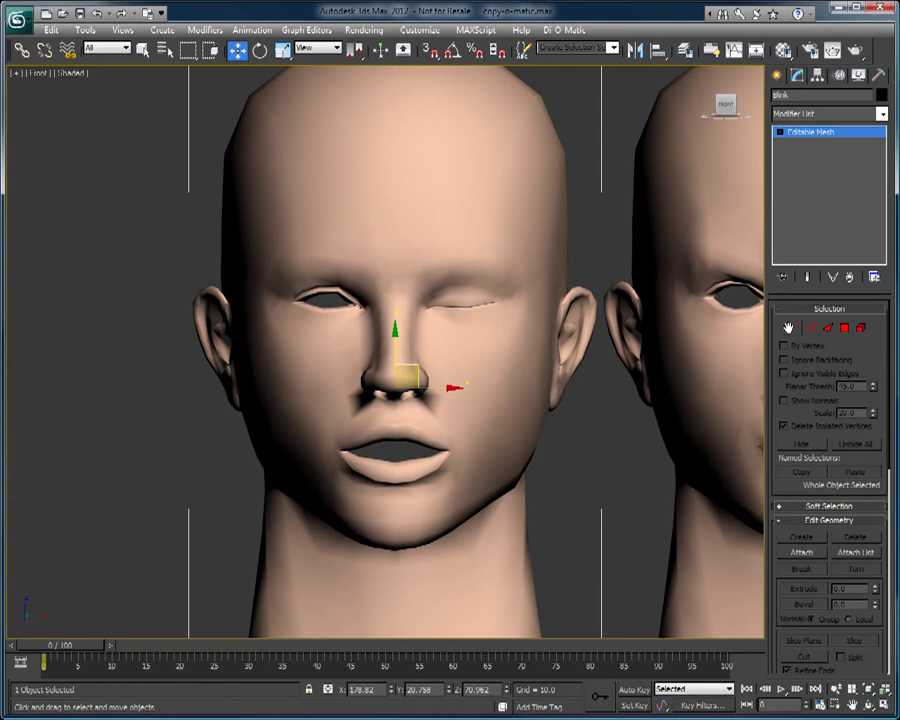
key(1)
drag(410, 241, 527, 342)
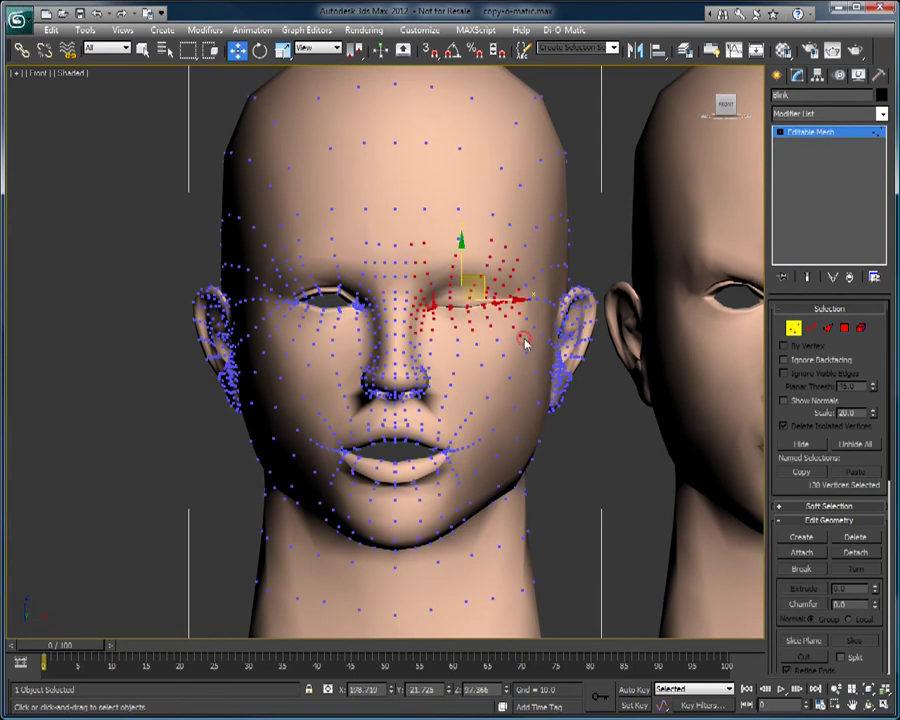
Step: Apply Copy-O-Matic to the Blink head's selected vertices, copy their positions and mirror them onto the open eye
click(882, 113)
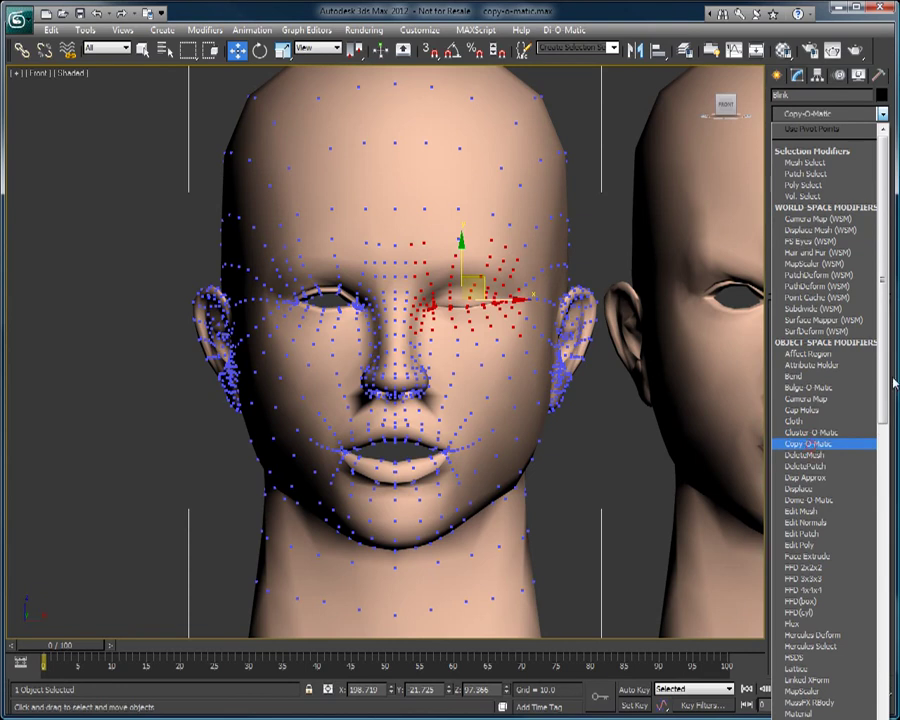
click(830, 443)
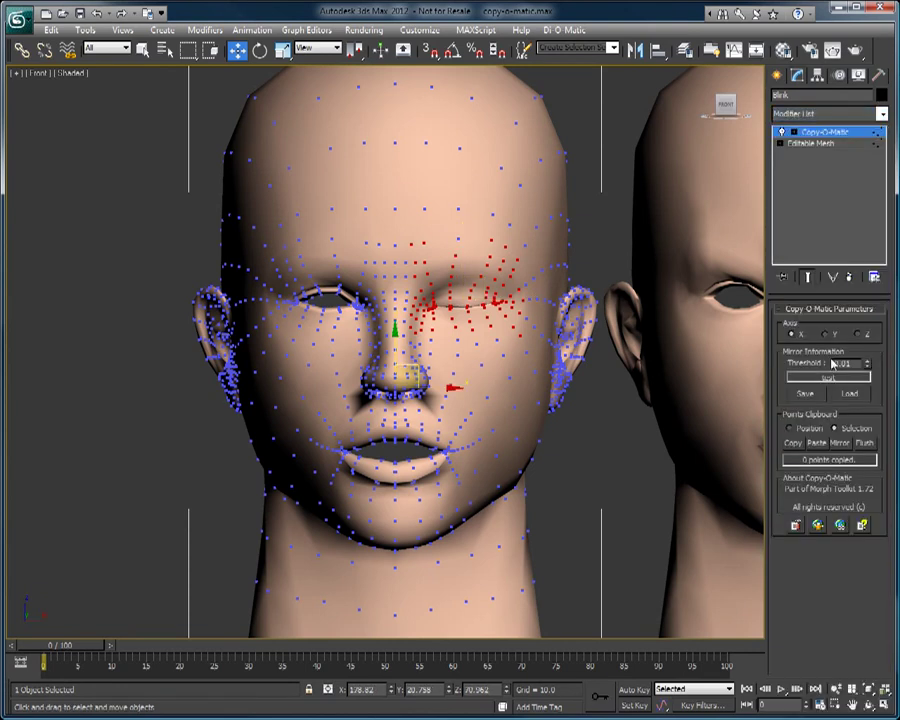
click(797, 430)
click(793, 443)
click(840, 443)
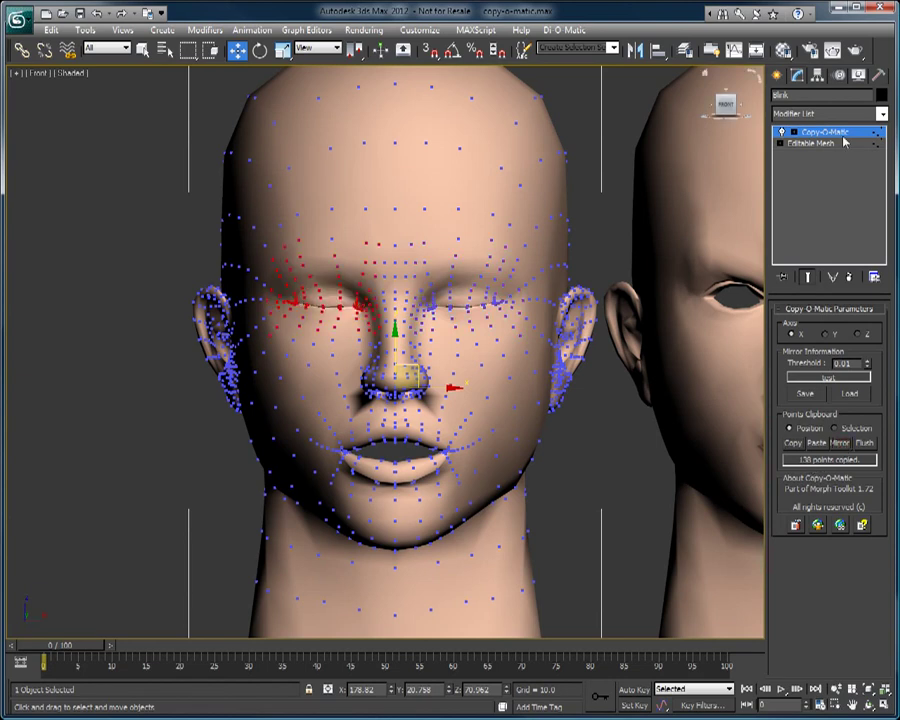
Step: Collapse the Blink head's entire modifier stack into an editable mesh, keeping the mirrored eye
click(848, 278)
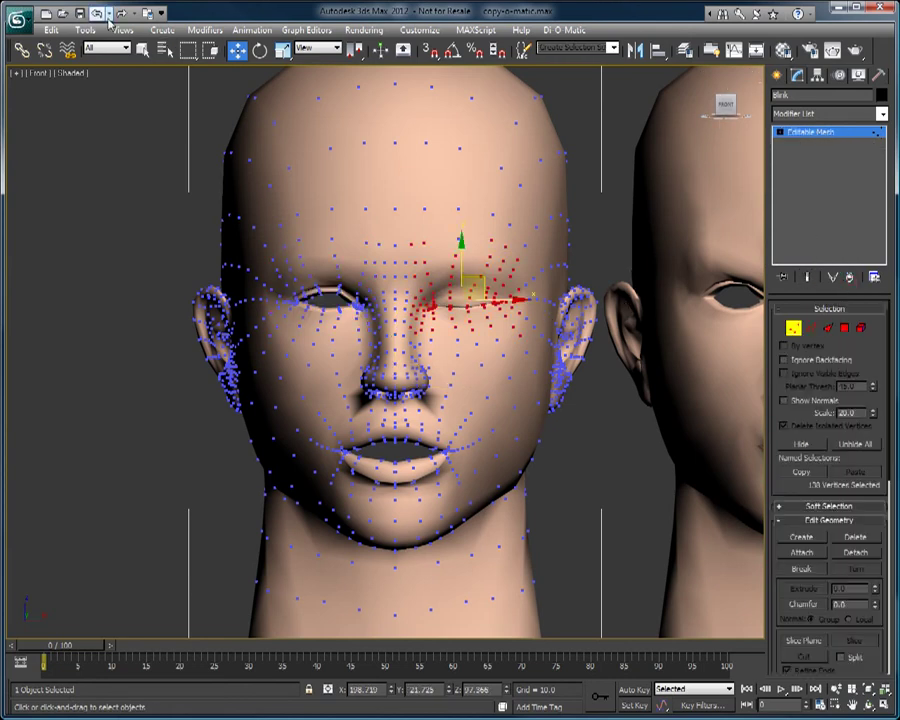
click(97, 13)
click(843, 136)
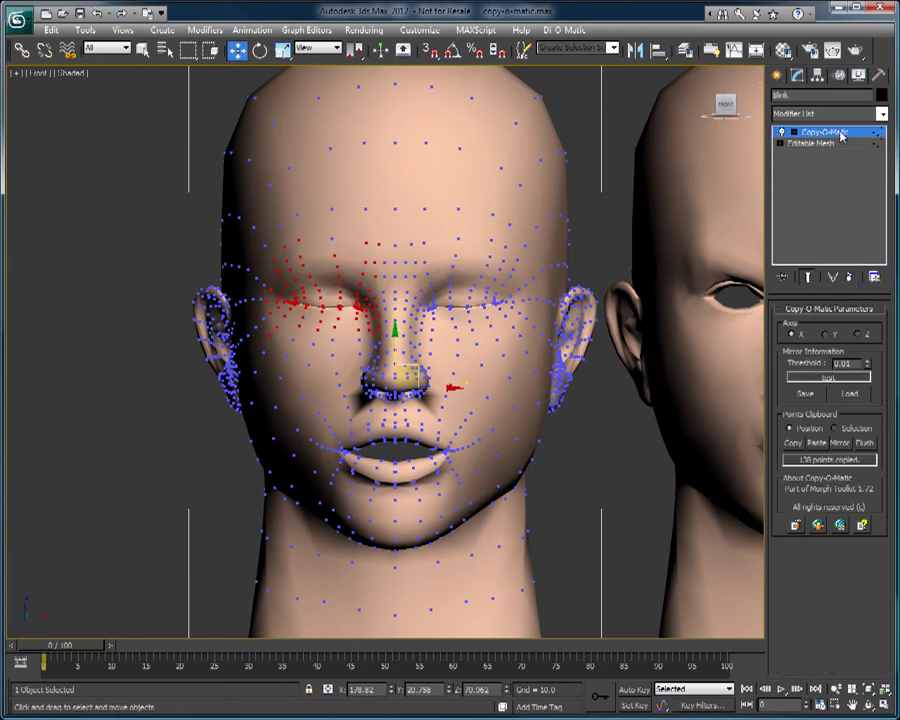
right_click(843, 136)
click(713, 273)
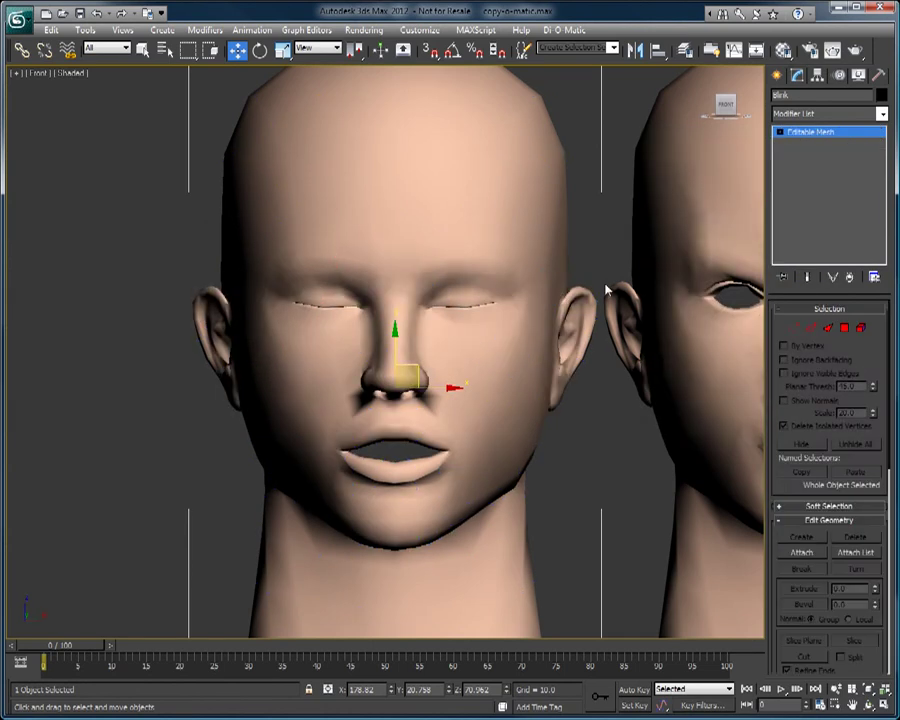
Step: Clone the Emotion01 head and place the copy directly below the original
middle_drag(606, 286, 247, 294)
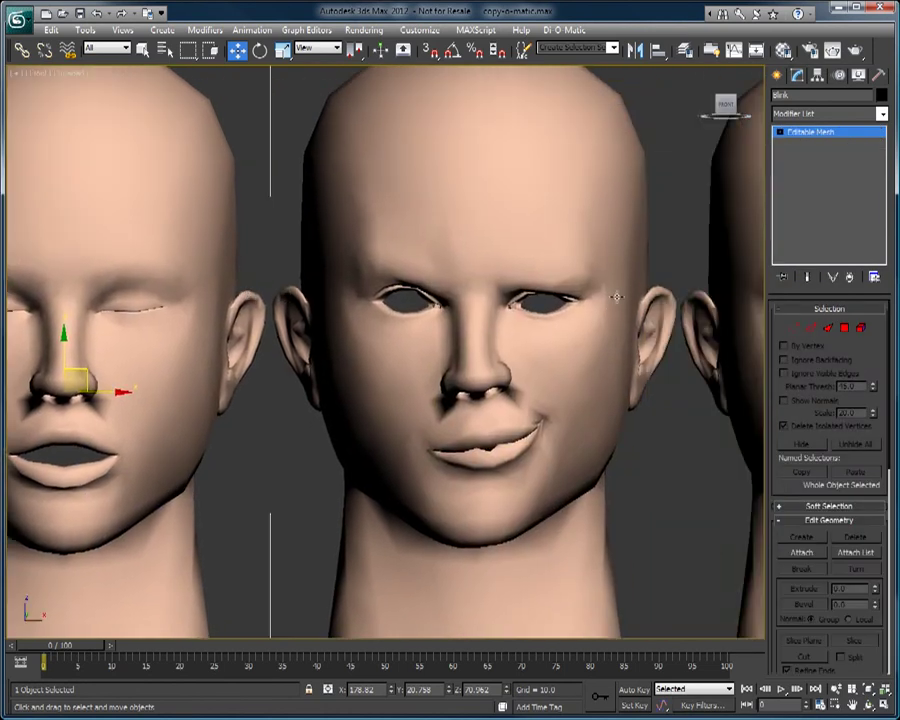
click(613, 325)
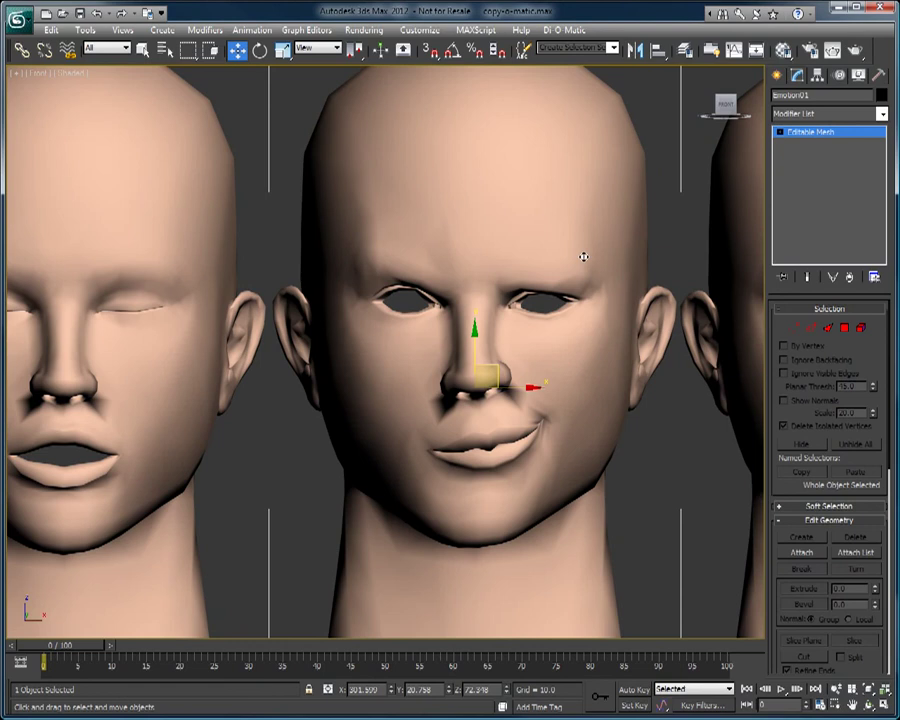
middle_drag(580, 254, 490, 155)
scroll(550, 258, down, 1)
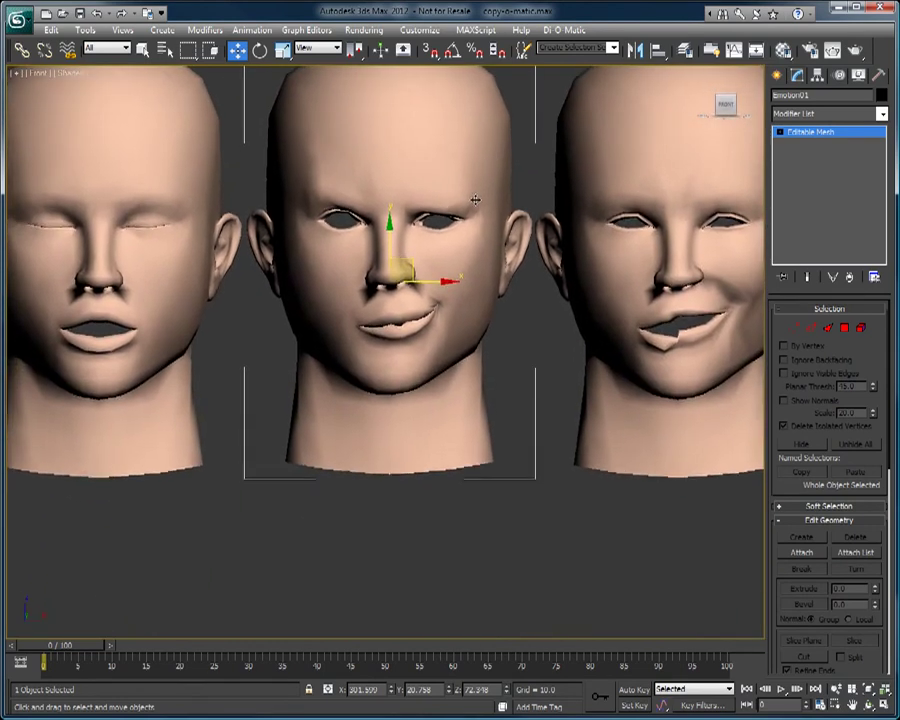
scroll(471, 203, down, 1)
shift+drag(400, 280, 425, 557)
click(446, 426)
mouse_move(446, 440)
middle_down()
mouse_move(425, 213)
mouse_move(432, 241)
middle_up()
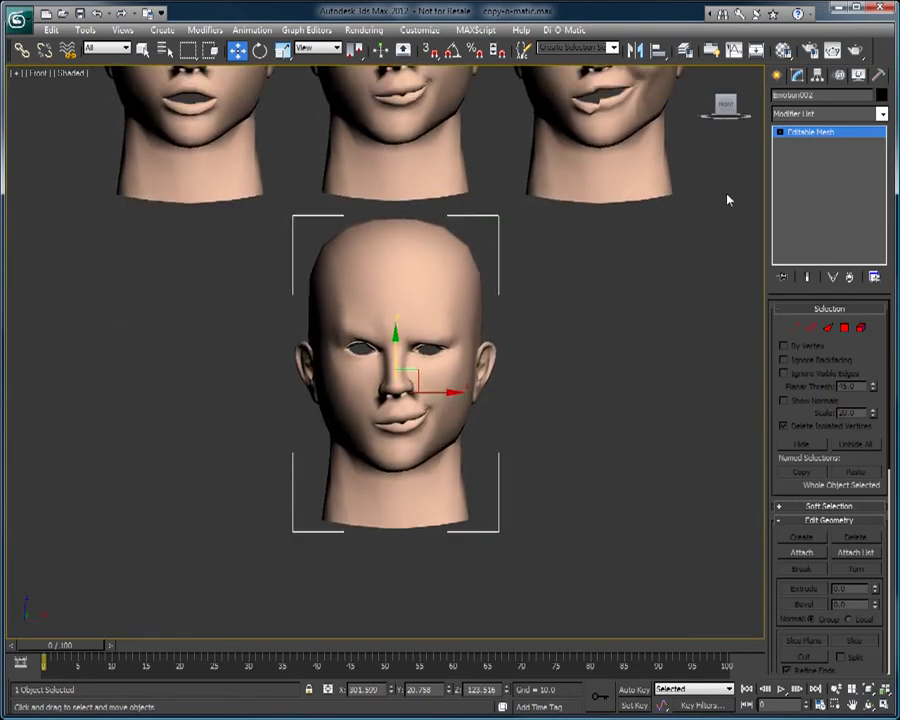
Step: Select the front face vertices of the cloned Emotion head, leaving out the ears, neck and back of the skull
click(794, 329)
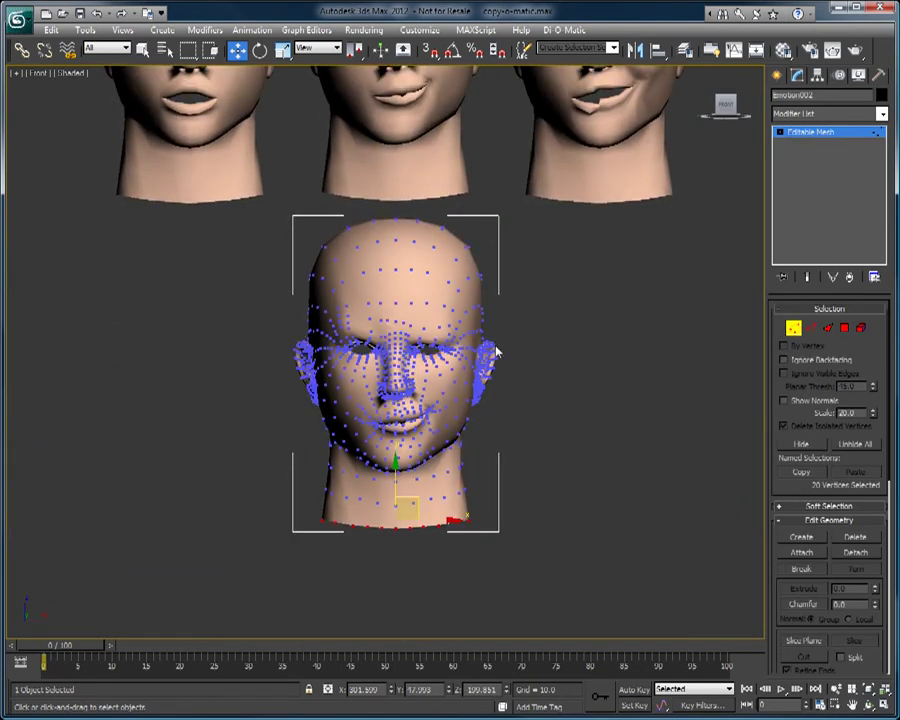
key(l)
middle_drag(460, 370, 446, 195)
click(484, 466)
mouse_move(480, 504)
mouse_down()
mouse_move(380, 329)
mouse_move(366, 257)
mouse_up()
key(f)
key(z)
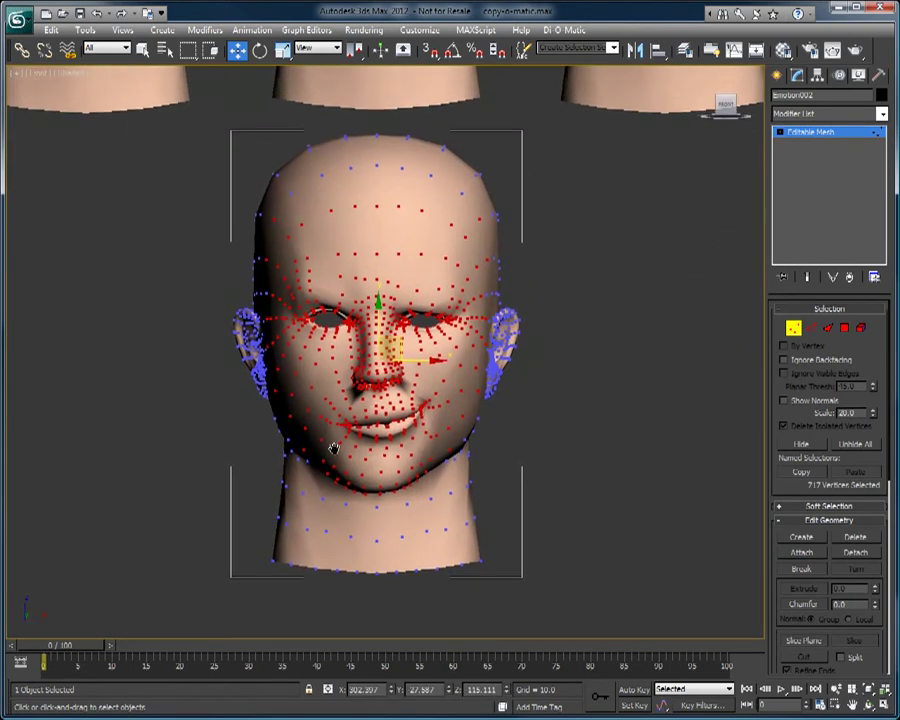
Step: Apply Copy-O-Matic to the cloned head's selected face vertices, copy their positions and mirror the expression
click(876, 115)
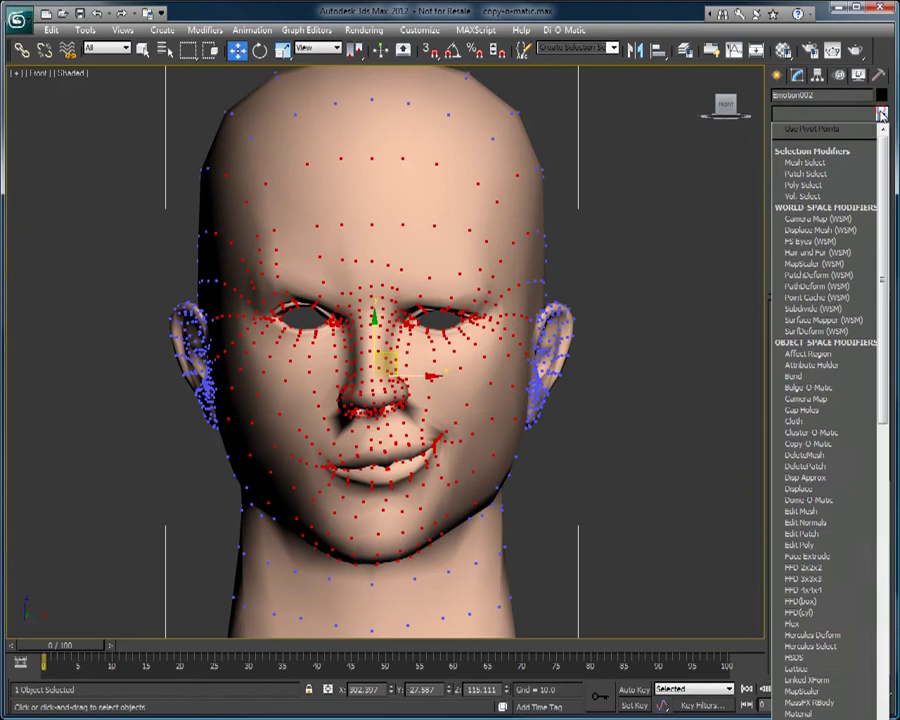
click(818, 444)
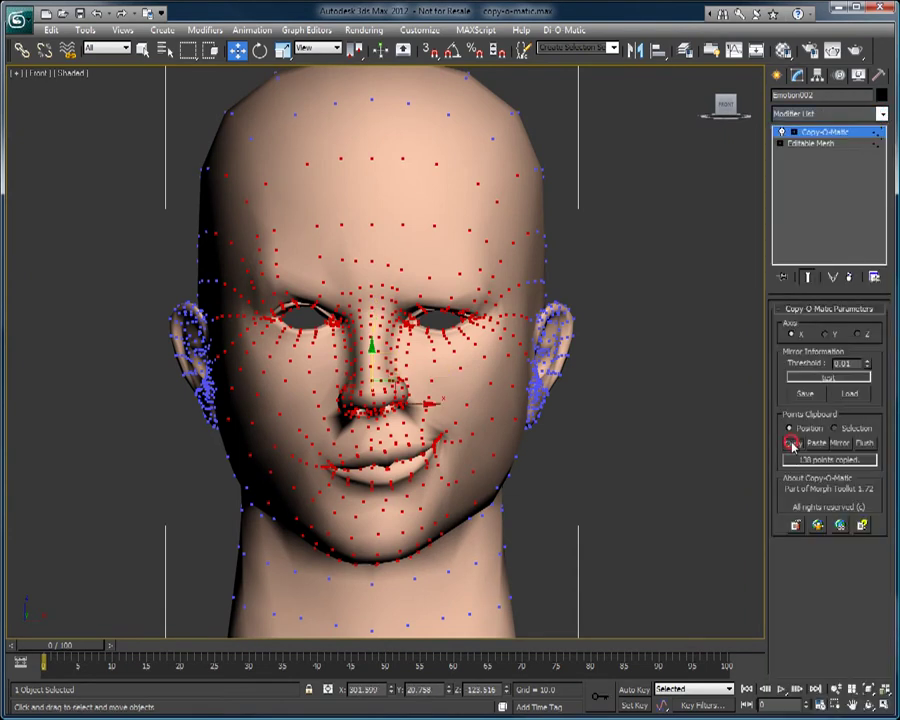
click(792, 443)
click(840, 443)
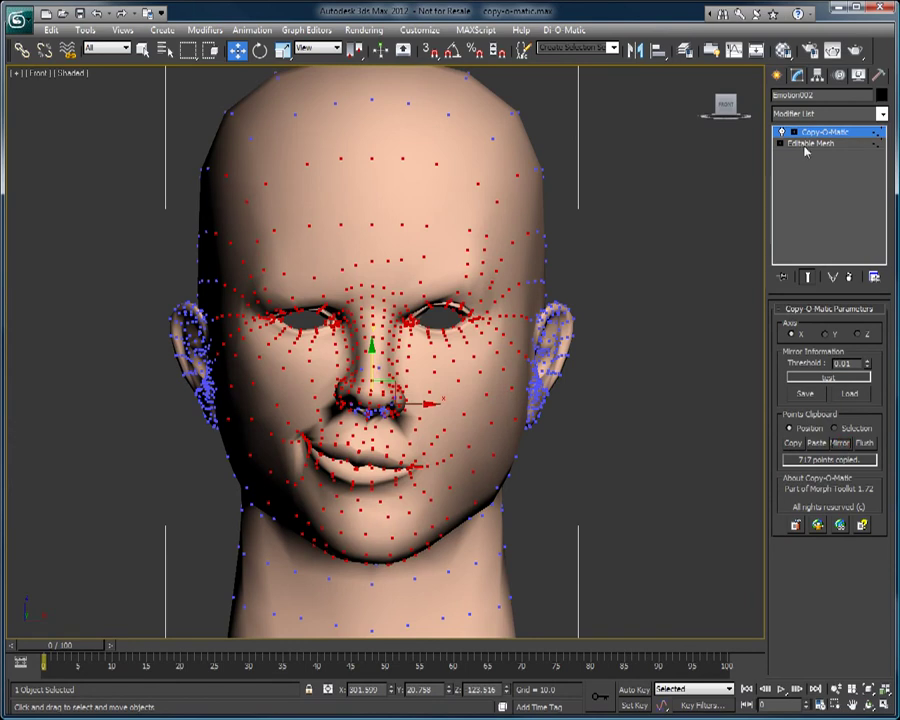
Step: Collapse all modifiers on the mirrored Emotion clone and deselect it
right_click(830, 132)
click(698, 276)
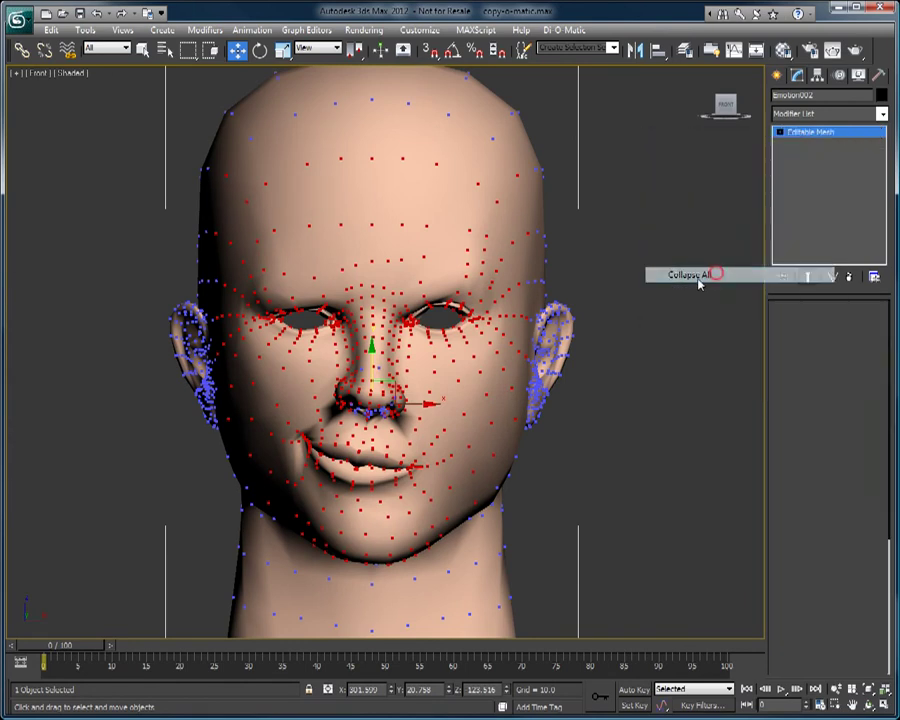
click(629, 336)
Step: Select the LeftSmile head and display mesh edges over the shaded heads
scroll(629, 336, down, 3)
middle_drag(622, 336, 599, 452)
scroll(520, 370, down, 3)
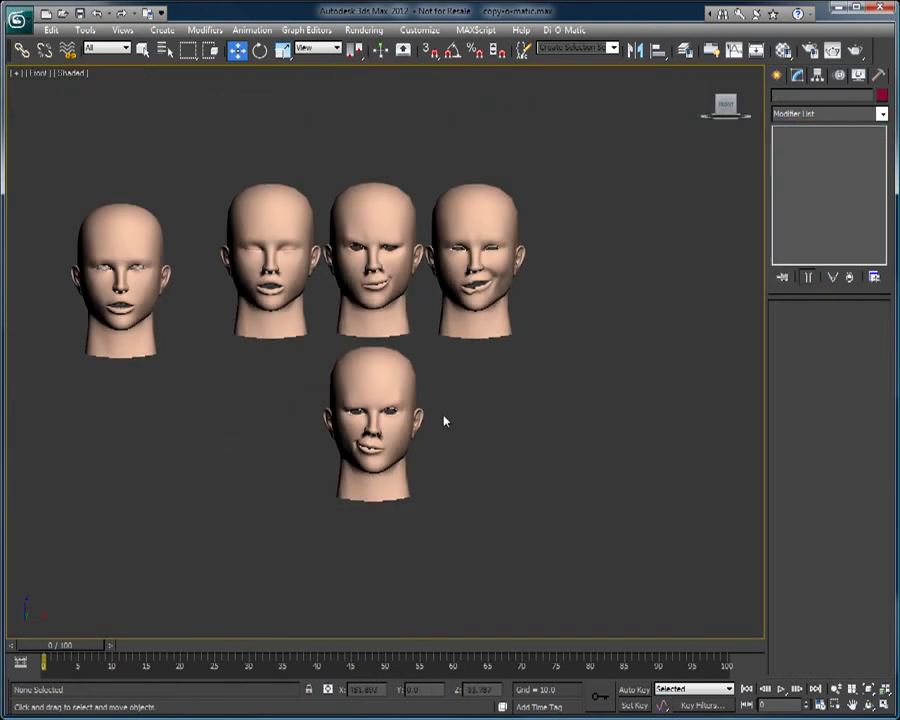
scroll(476, 393, up, 4)
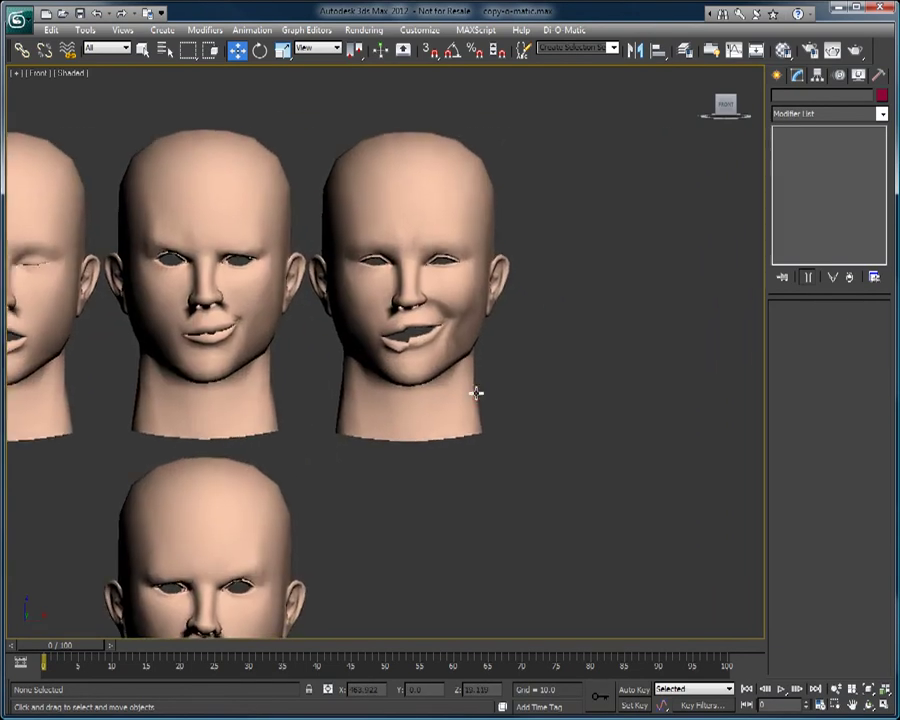
click(476, 393)
scroll(660, 320, up, 4)
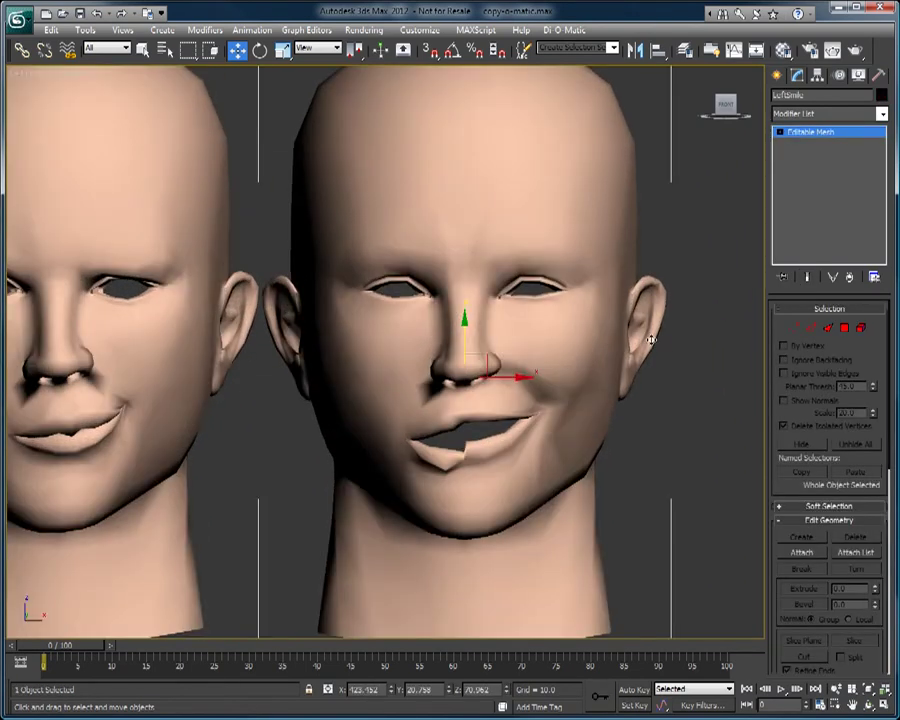
key(F4)
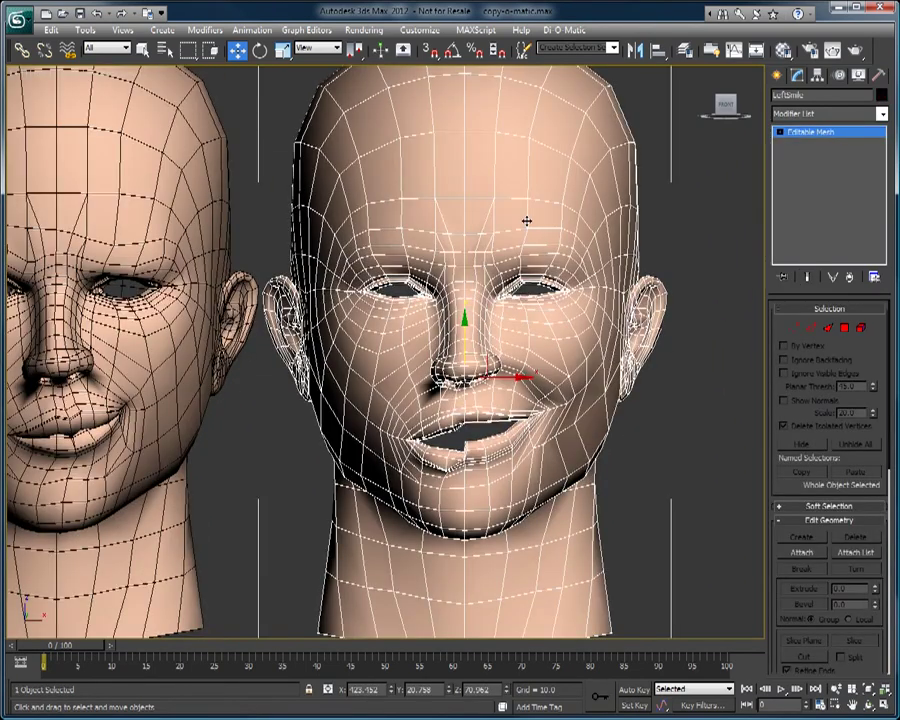
Step: Apply Copy-O-Matic to the LeftSmile head's selected half-face vertices and mirror the smile onto the other half
click(794, 327)
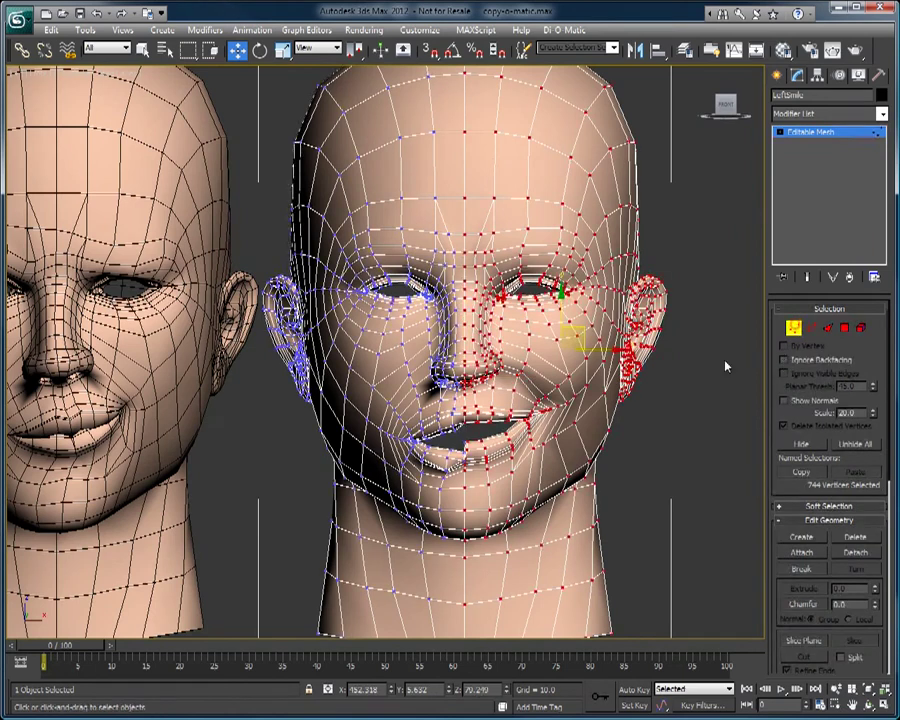
click(881, 114)
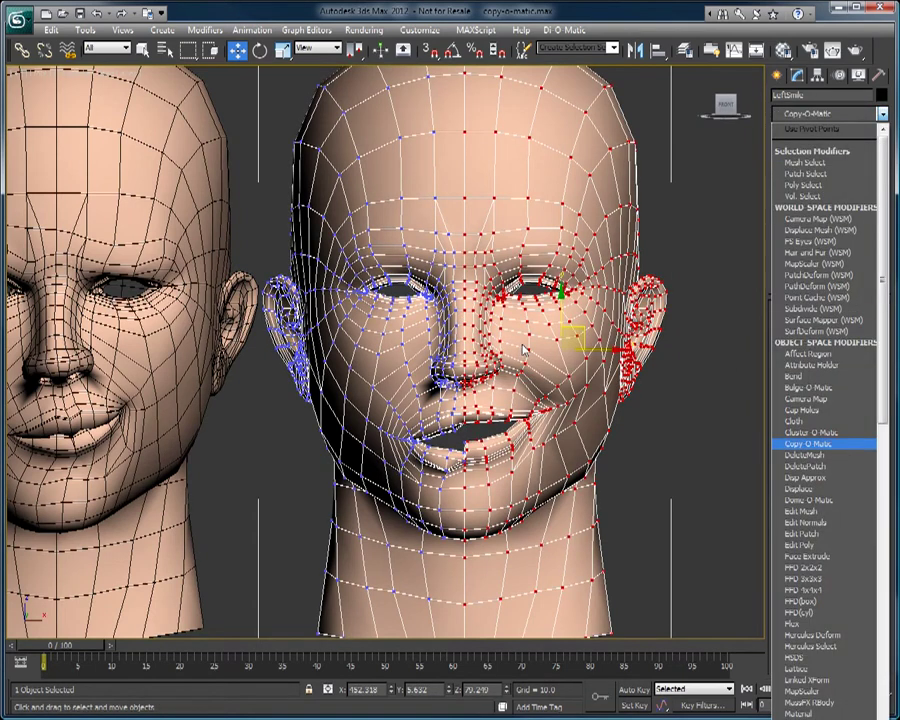
click(836, 450)
key(z)
scroll(471, 440, up, 2)
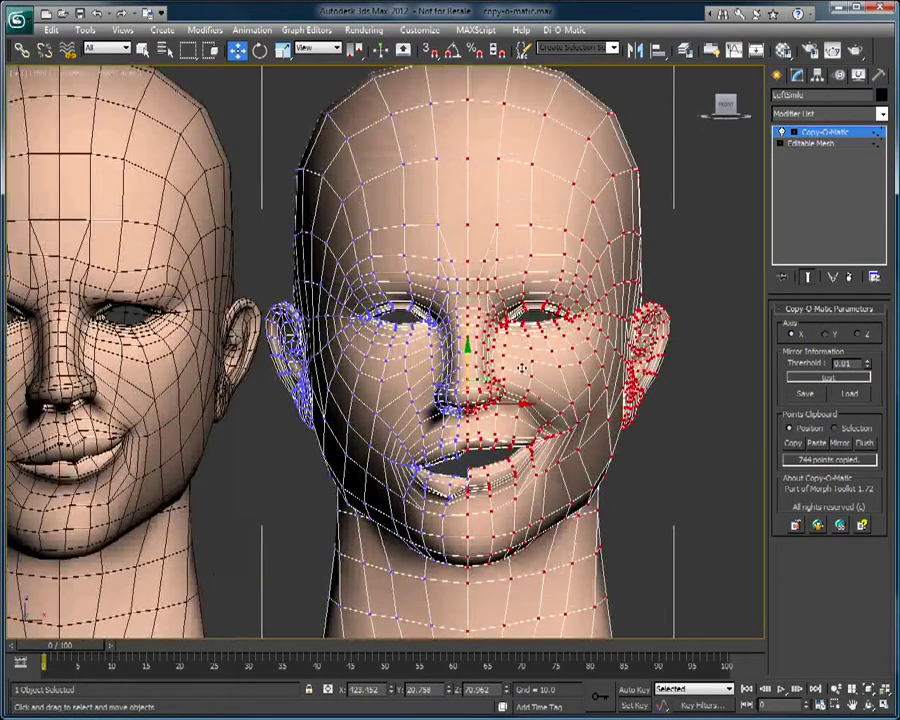
click(839, 442)
key(z)
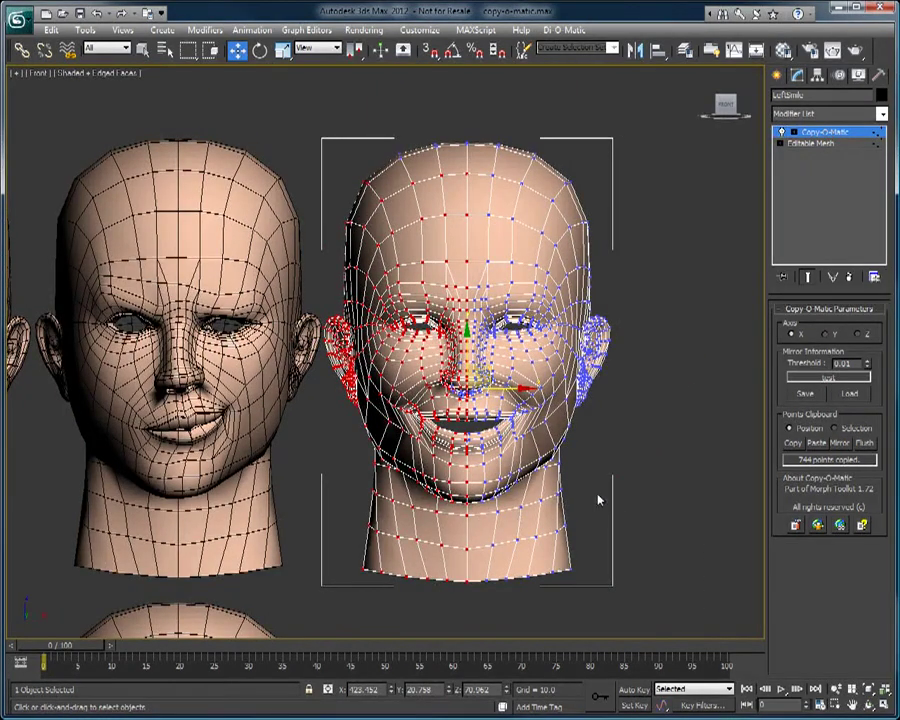
Step: Collapse the Copy-O-Matic modifier into the LeftSmile mesh and deselect the head
right_click(828, 132)
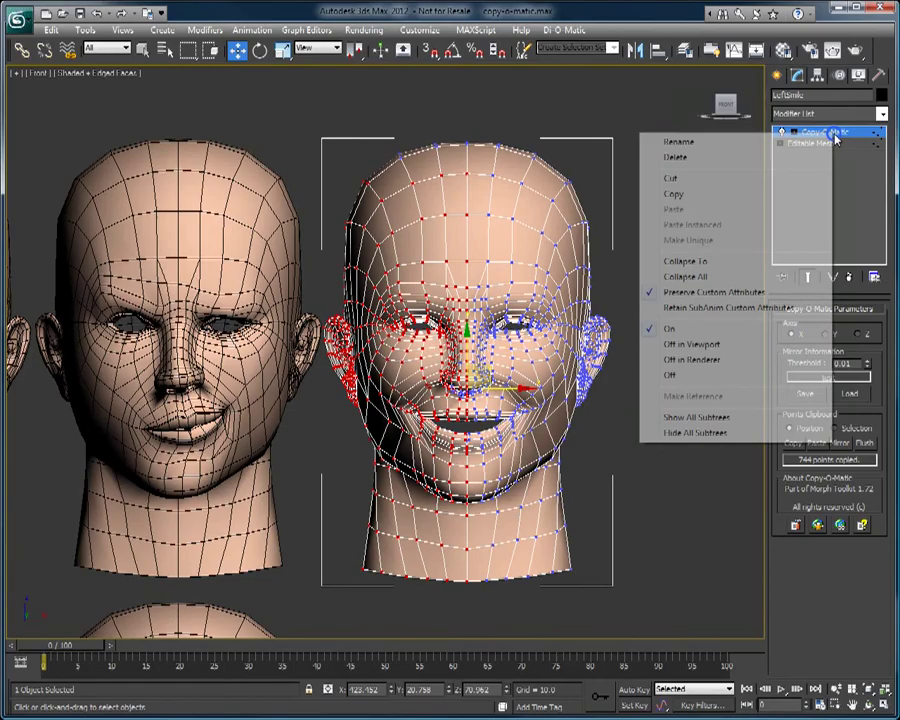
click(730, 268)
scroll(644, 274, down, 5)
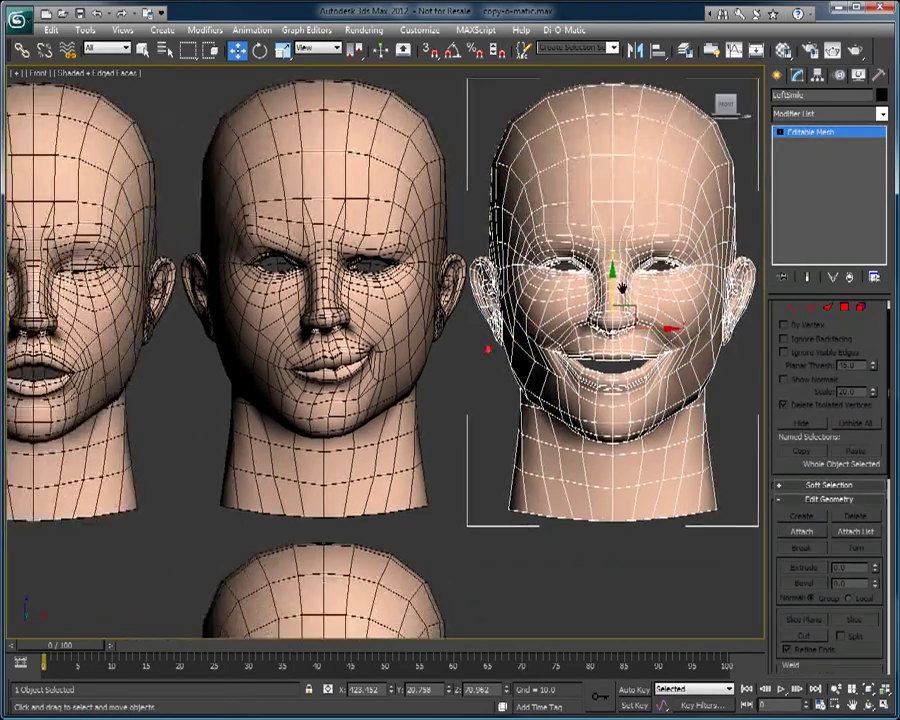
click(608, 477)
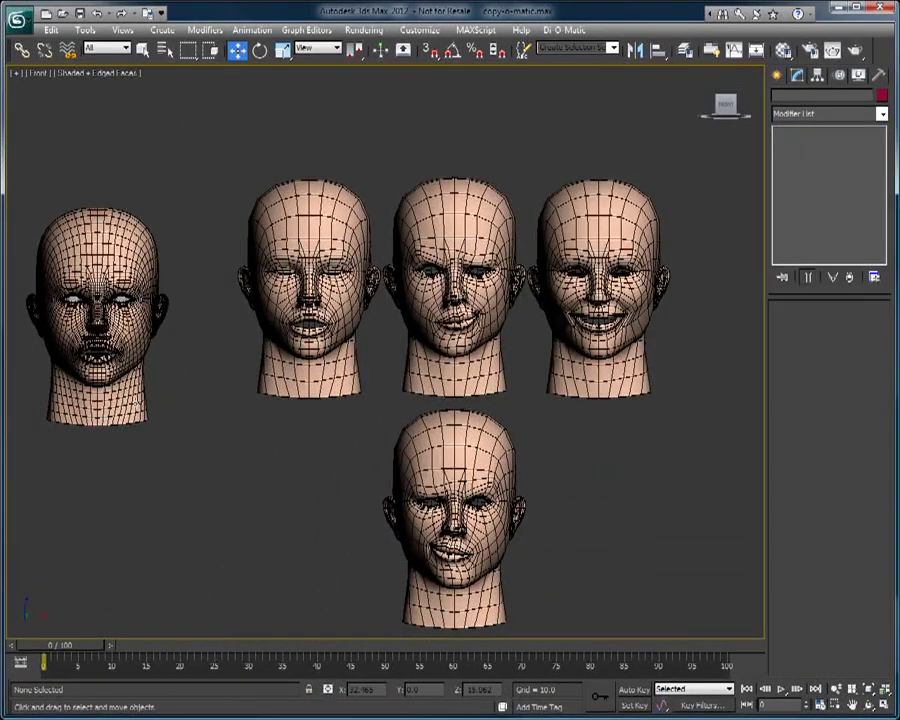
Step: Select the Neutral head's Morpher modifier, preview morph channels such as Blink, and hide the mesh edges
scroll(287, 364, up, 8)
scroll(345, 396, down, 3)
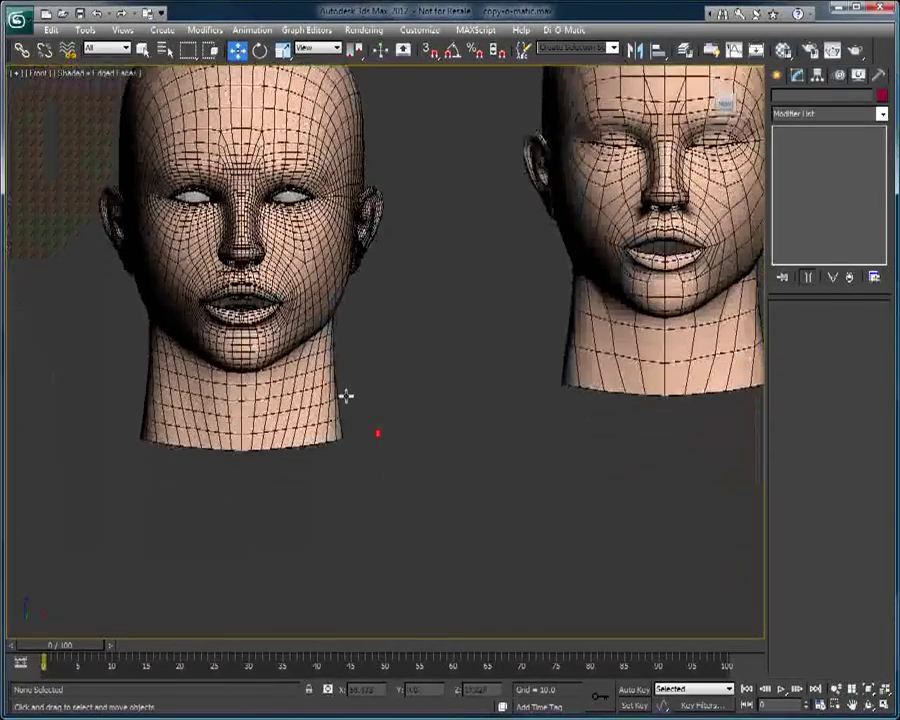
scroll(413, 506, up, 6)
click(465, 467)
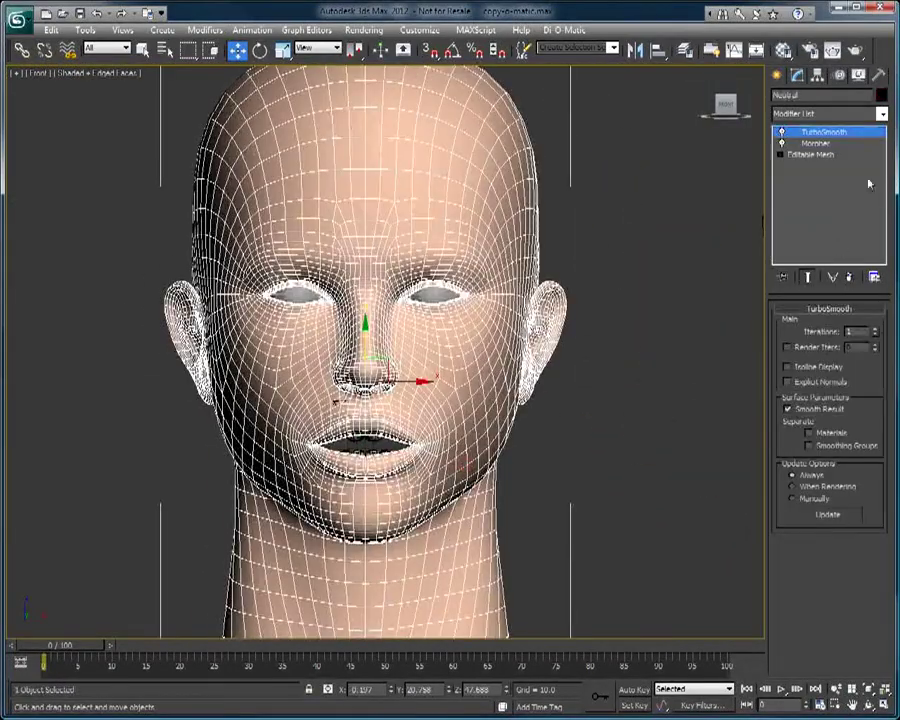
click(815, 143)
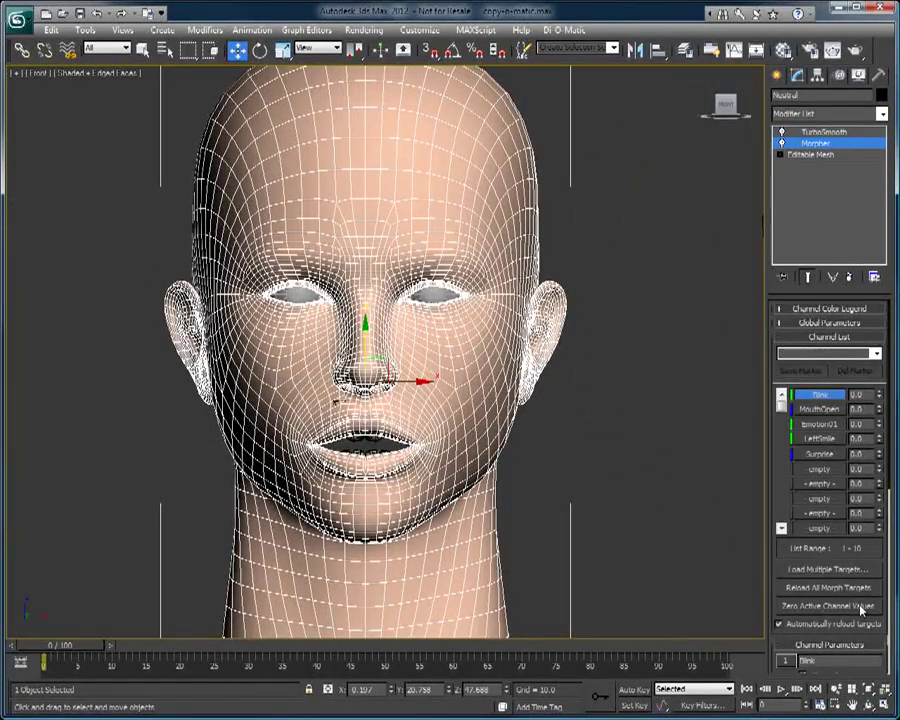
drag(878, 440, 848, 578)
key(F4)
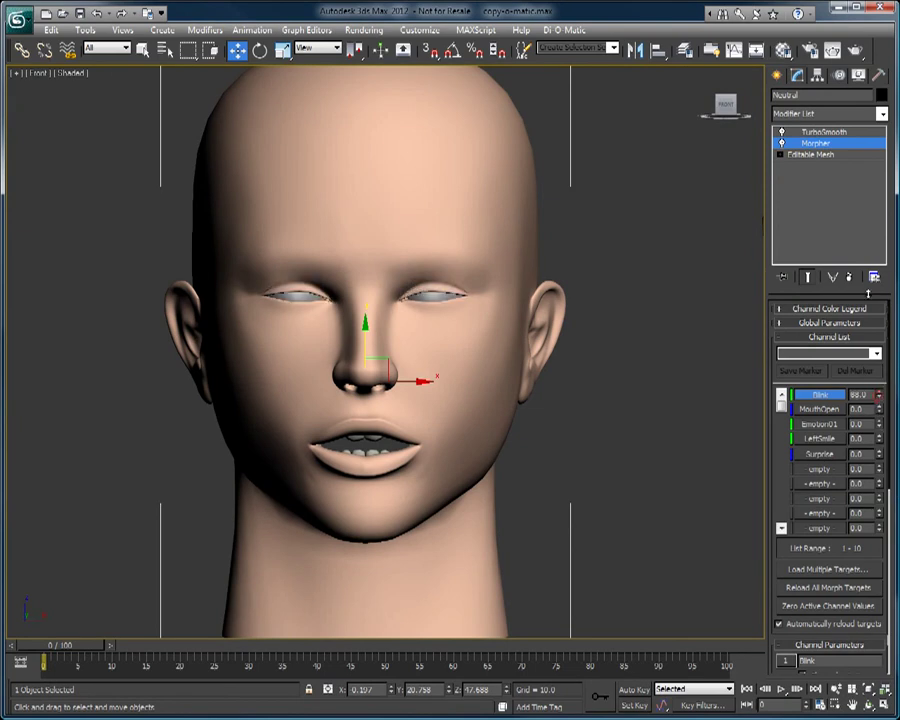
Step: Load the mirrored Emotion002 clone from the scene into the first empty Morpher channel, below Surprise
scroll(559, 456, down, 3)
middle_drag(548, 442, 468, 378)
click(831, 470)
click(840, 482)
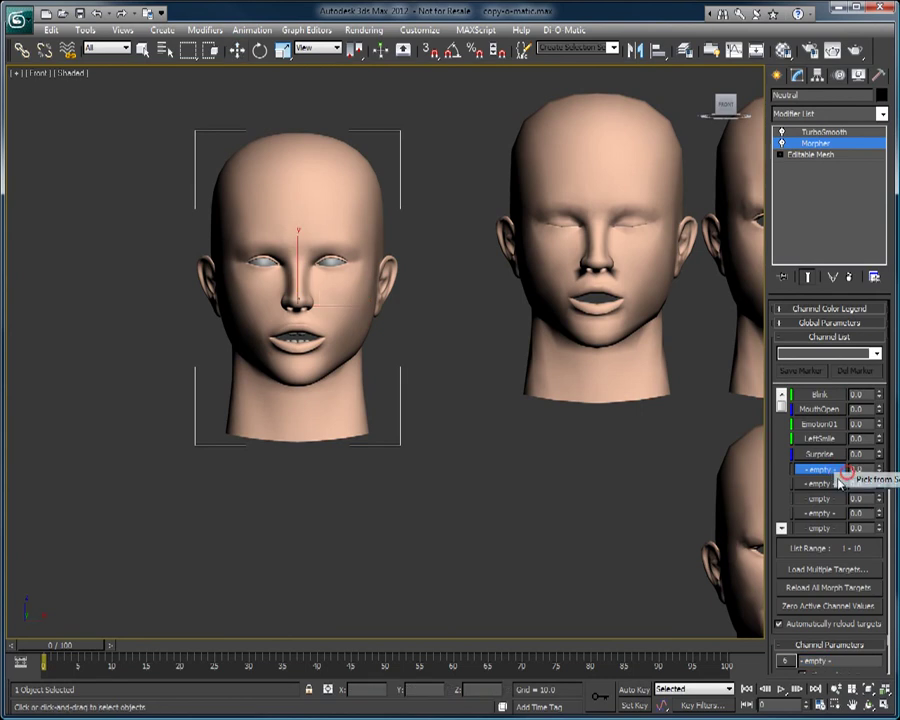
click(755, 497)
right_click(604, 465)
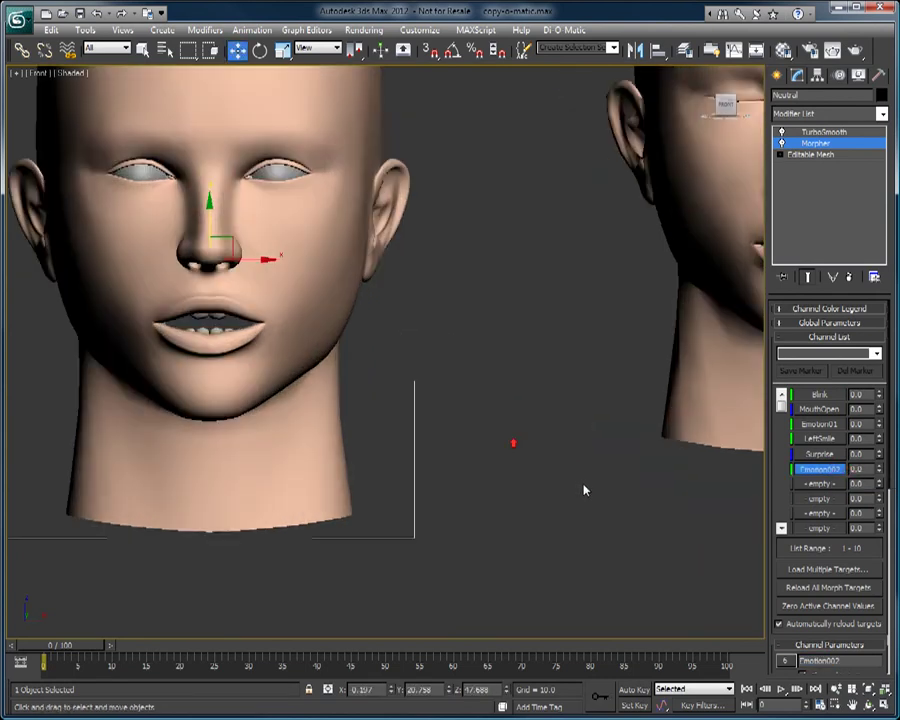
Step: Preview the Emotion01 morph on the Neutral head by varying its channel value, returning it to 0
key(z)
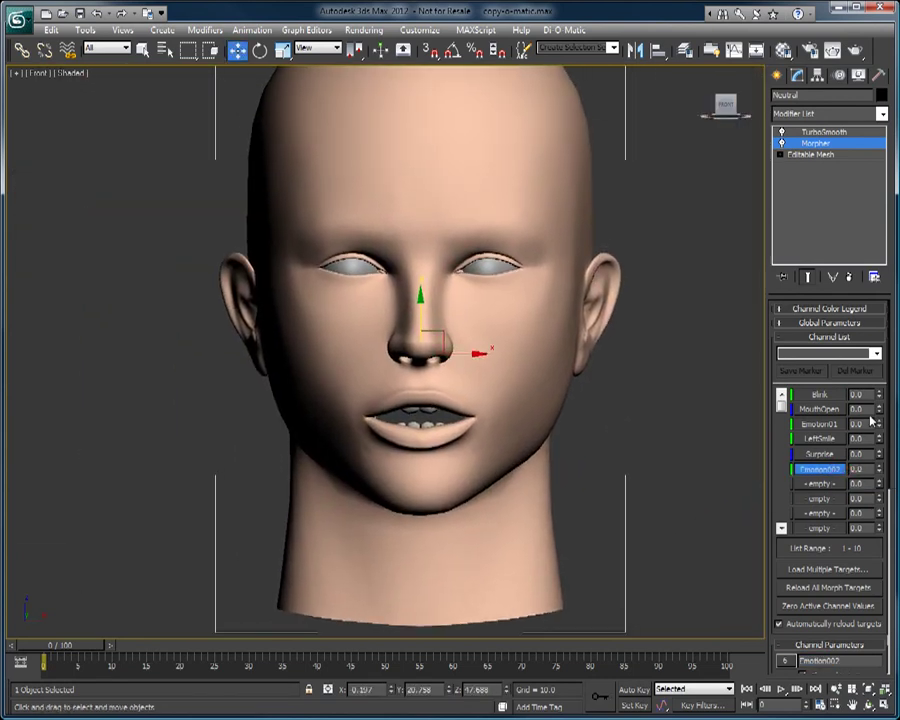
drag(878, 425, 866, 540)
scroll(562, 418, down, 4)
mouse_move(562, 418)
middle_down()
mouse_move(520, 440)
mouse_move(553, 432)
middle_up()
scroll(522, 438, up, 2)
scroll(553, 432, up, 2)
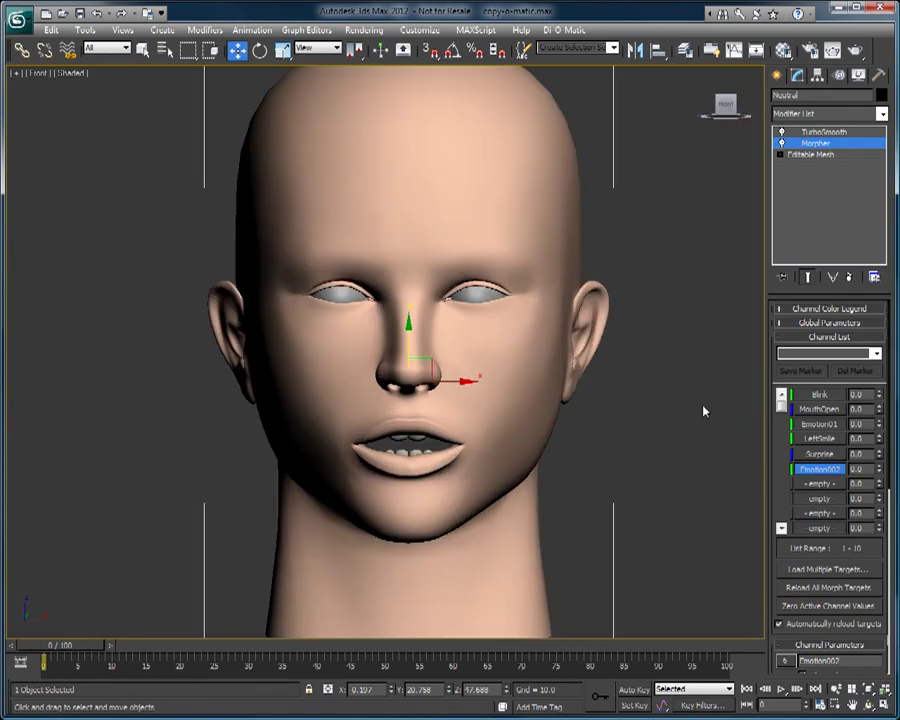